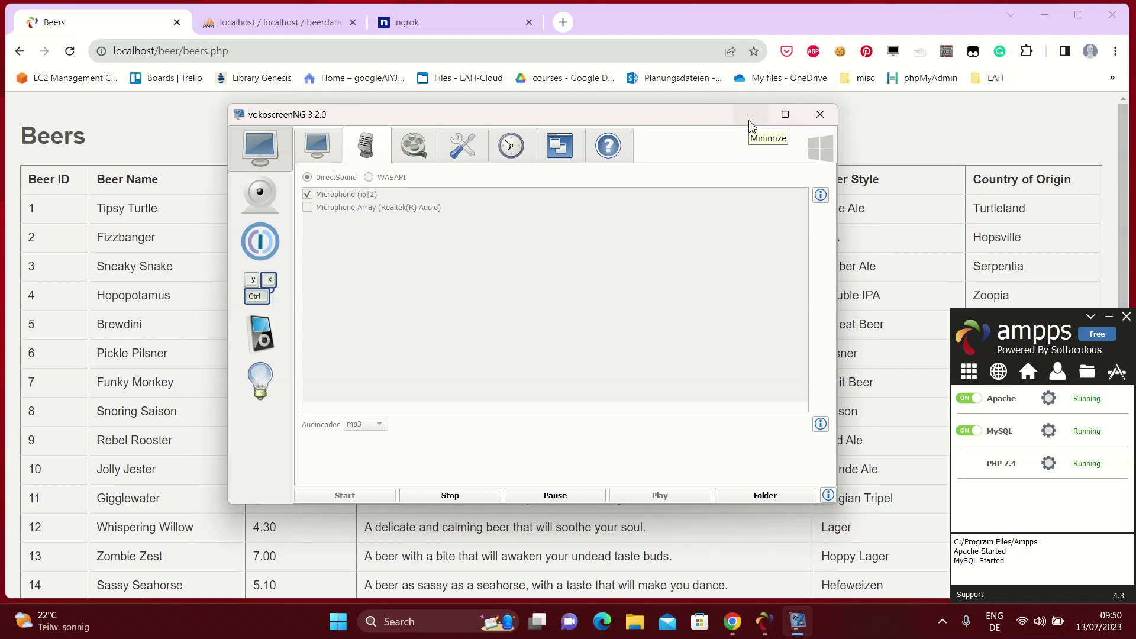
Hide the recorder and select localhost in the Beers page address.
click(752, 116)
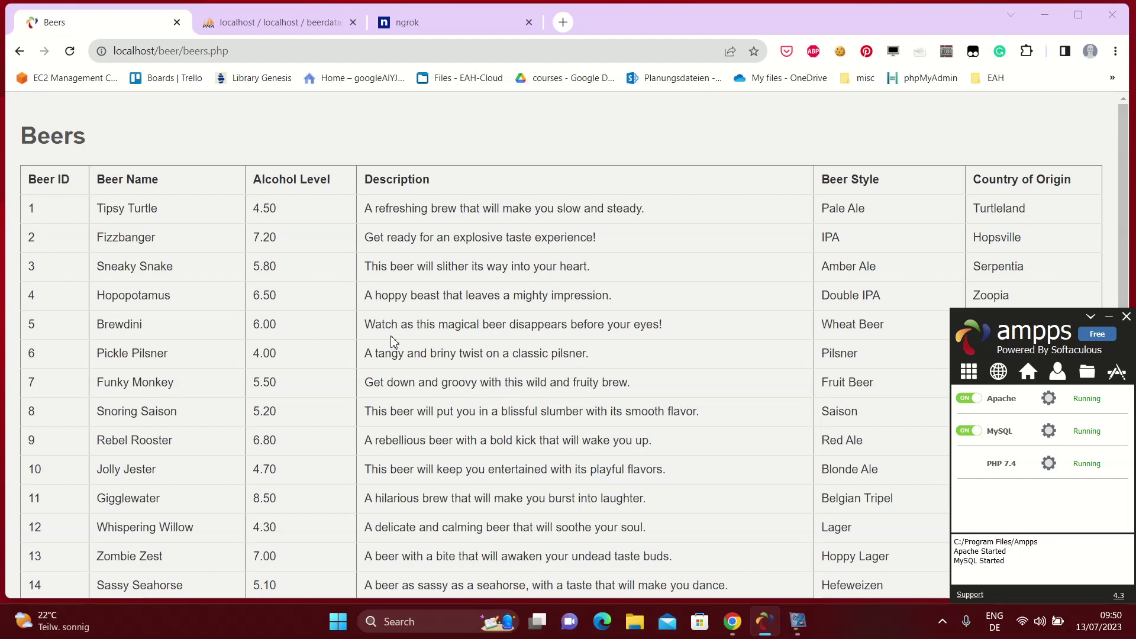
click(189, 51)
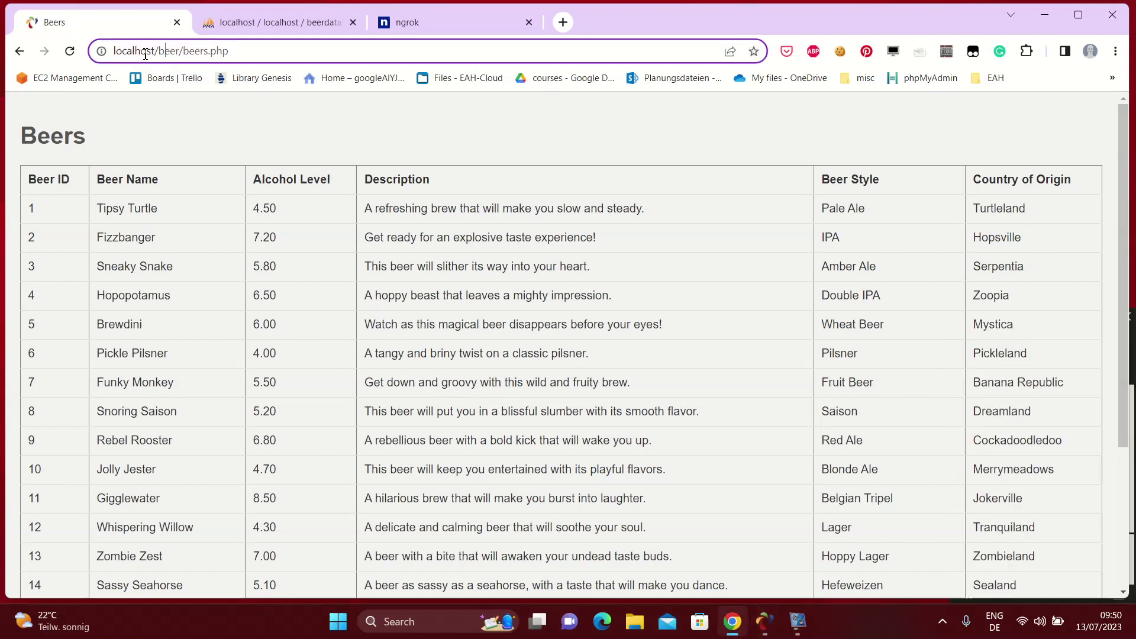
double_click(142, 51)
Confirm the AMPPS services are running and compare the page with phpMyAdmin's beers table.
click(763, 622)
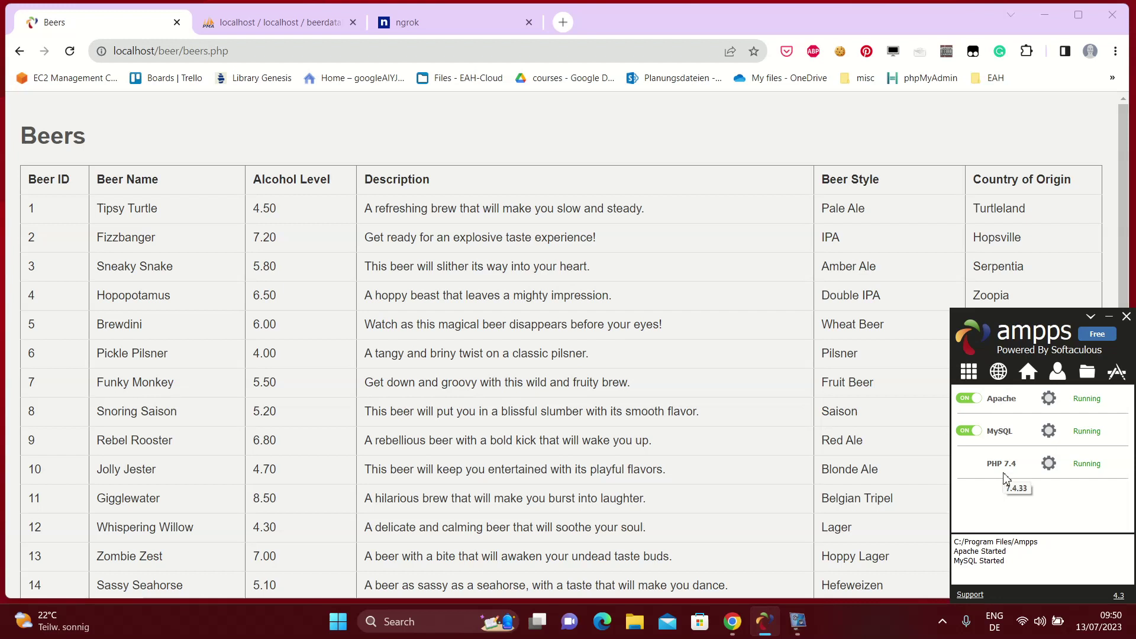
click(113, 289)
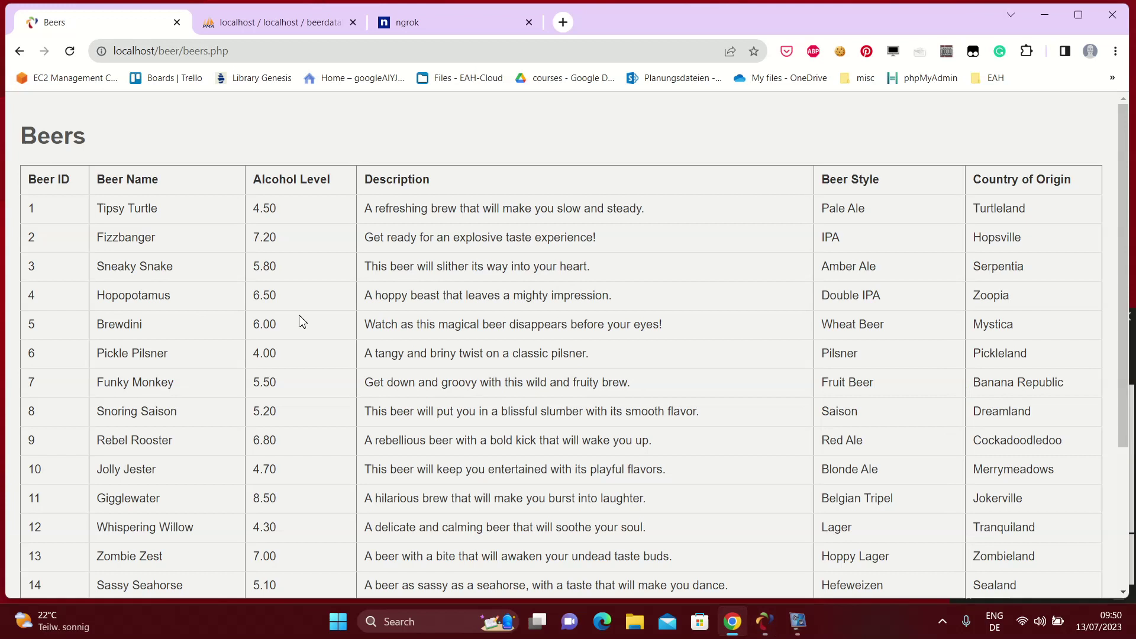
scroll(300, 323, down, 3)
scroll(300, 292, up, 5)
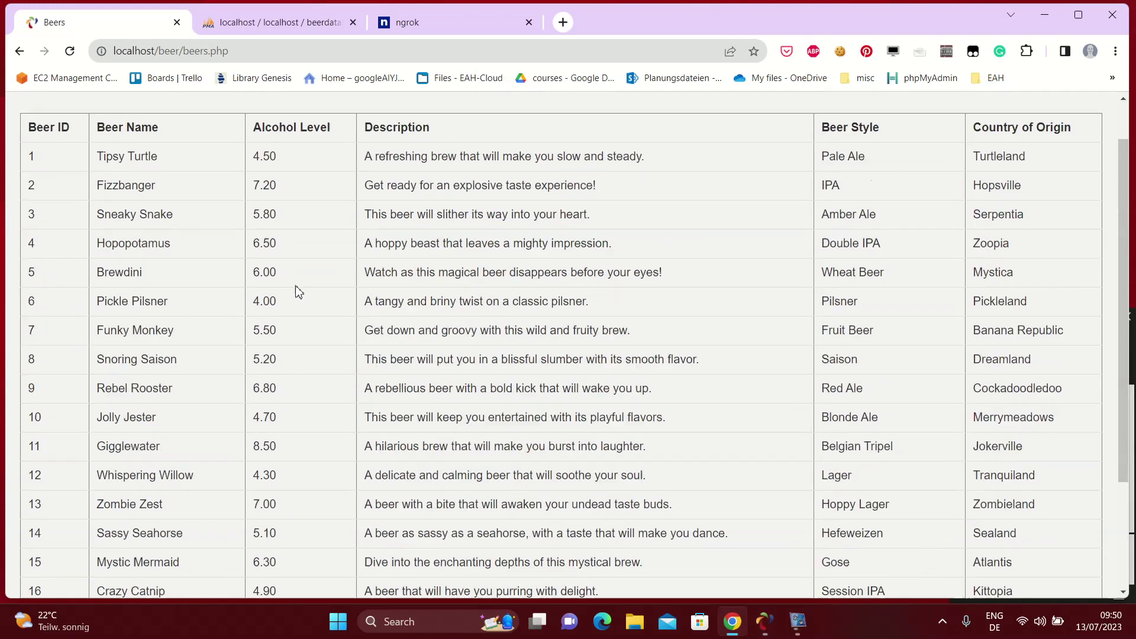
click(304, 24)
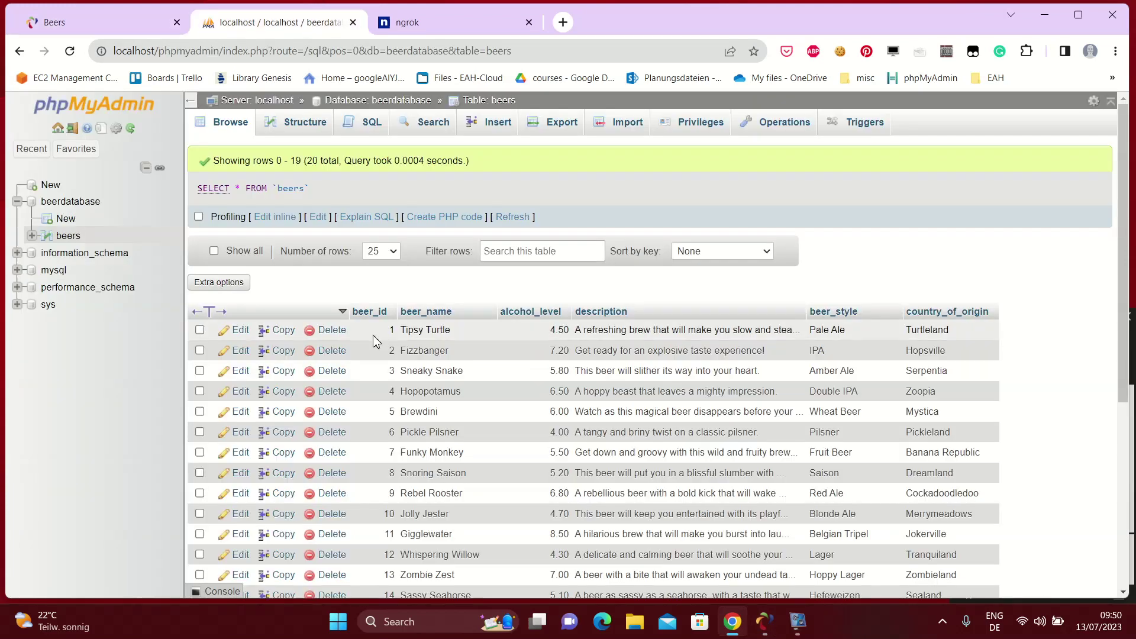
scroll(359, 320, down, 5)
scroll(373, 337, up, 5)
click(53, 23)
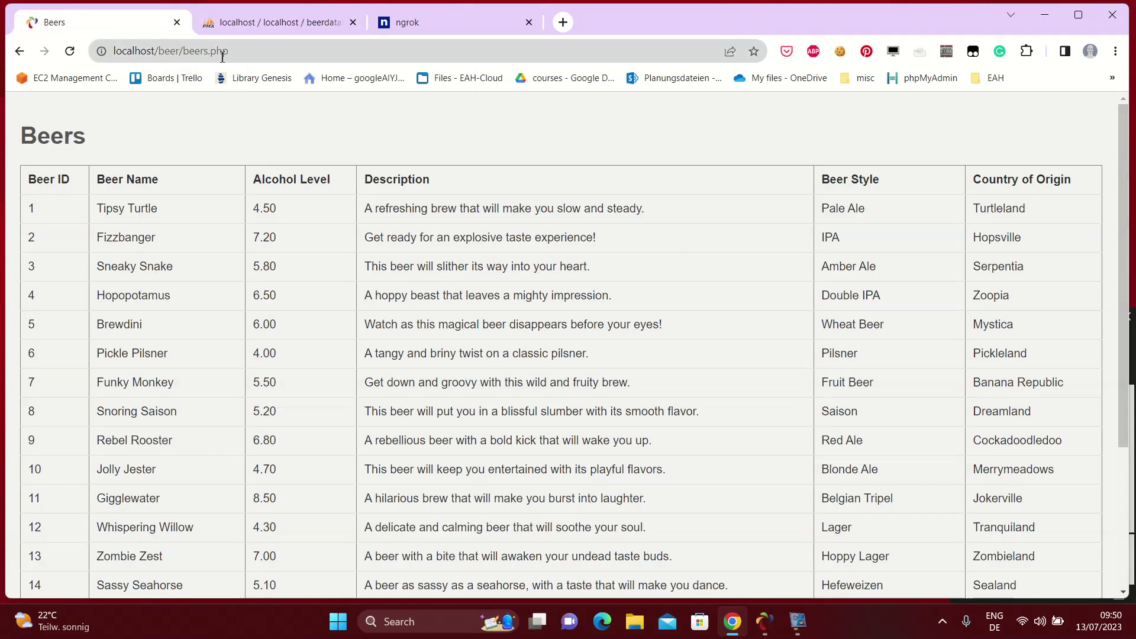
Highlight the localhost path in the Beers page address bar.
click(252, 51)
drag(229, 50, 114, 50)
click(376, 189)
Compare the ngrok website with the Beers page's local address, then minimize Chrome.
click(426, 23)
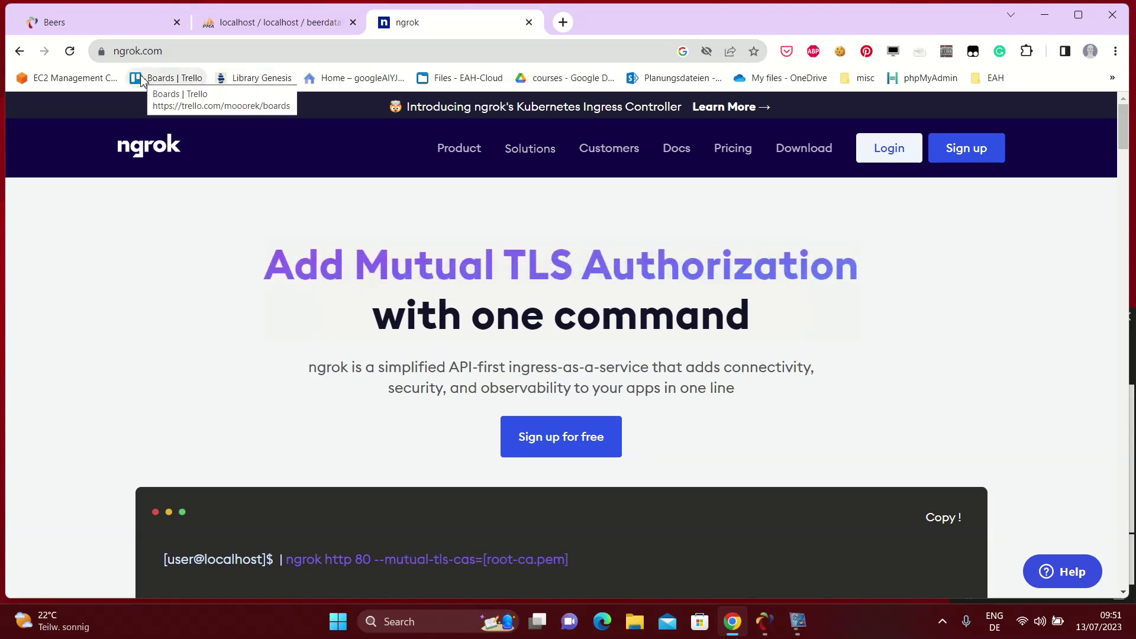
click(92, 27)
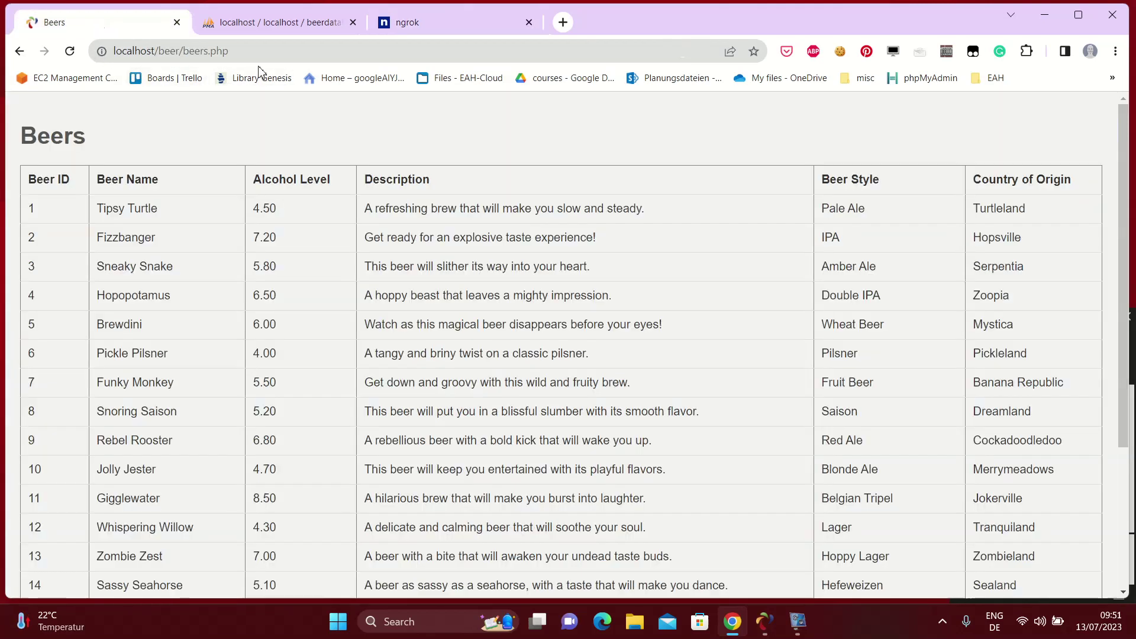
click(256, 51)
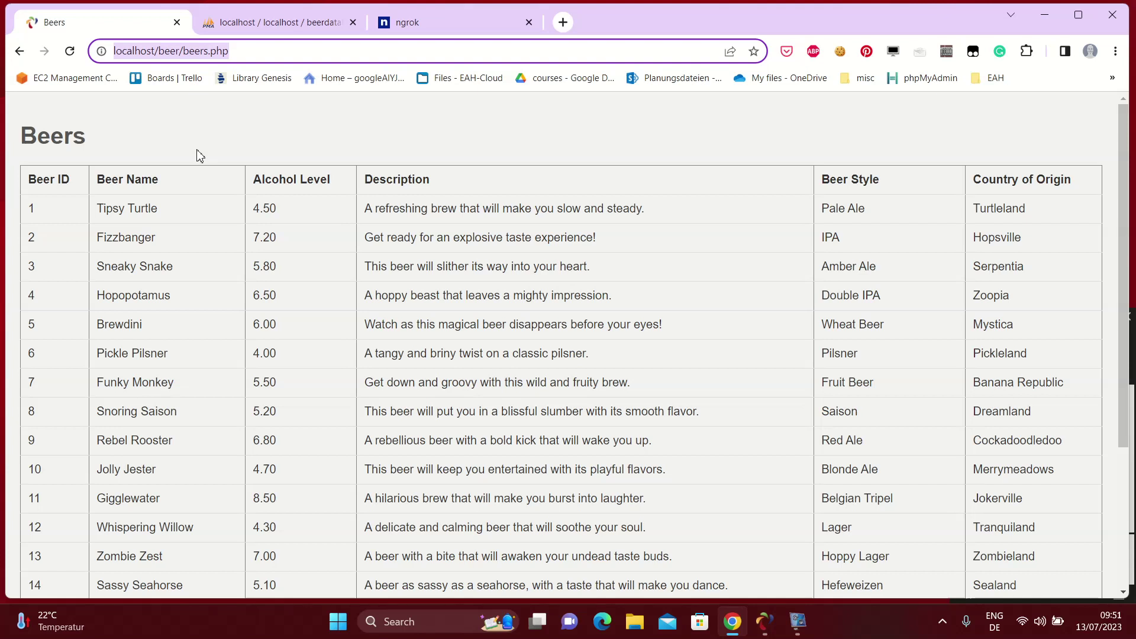
click(408, 22)
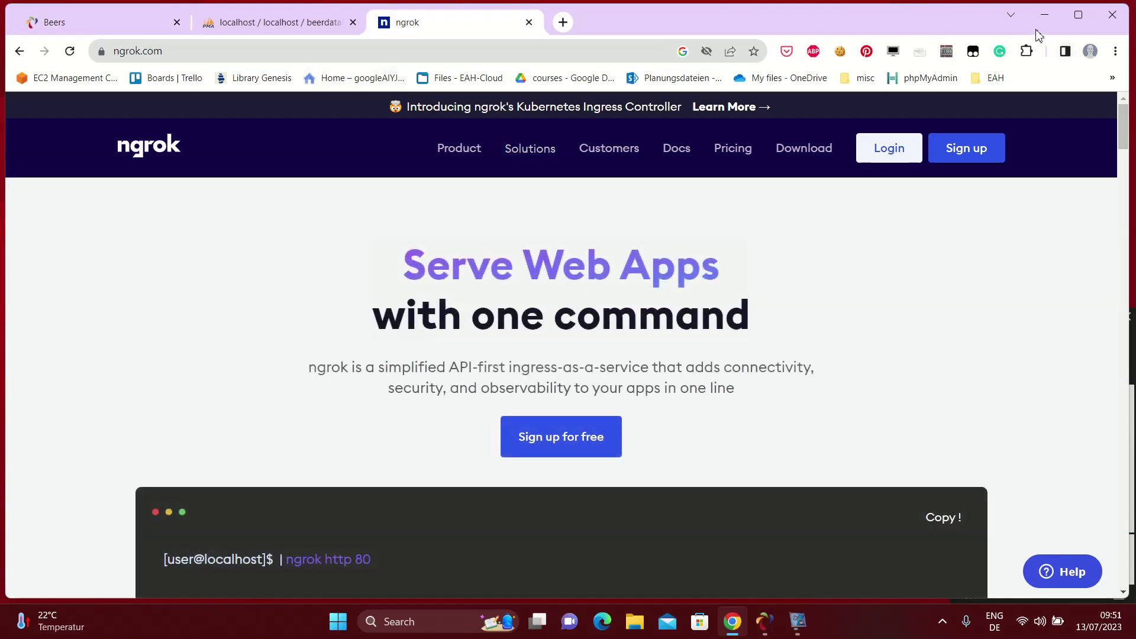
click(1046, 19)
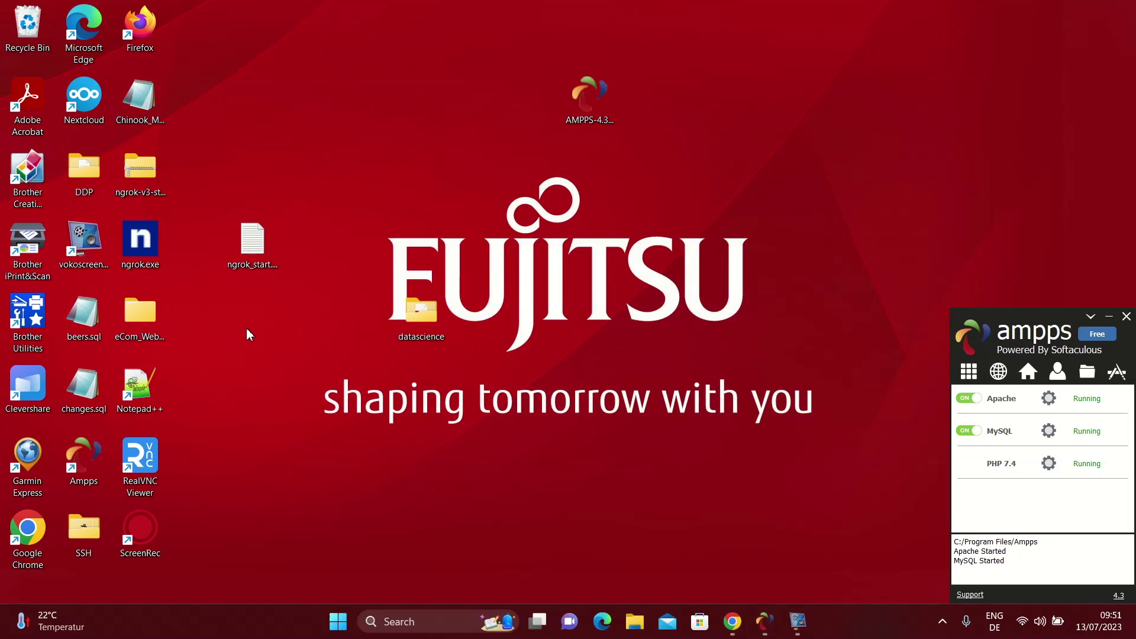
Launch Command Prompt and change into the Desktop folder with cd Desktop.
key(super)
text(cmd)
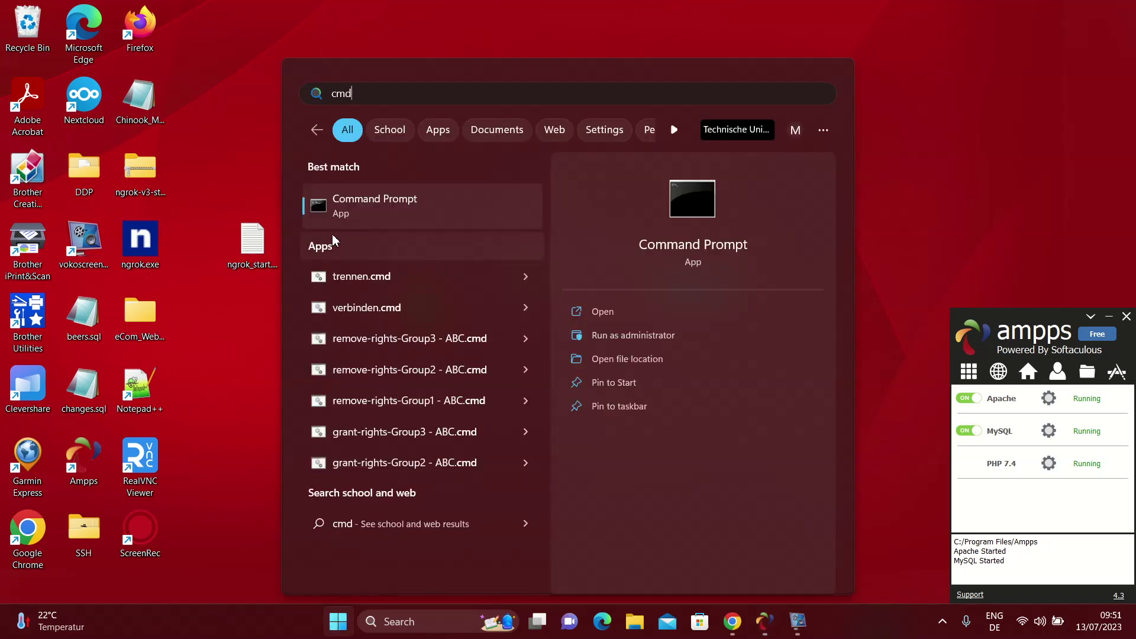
click(362, 210)
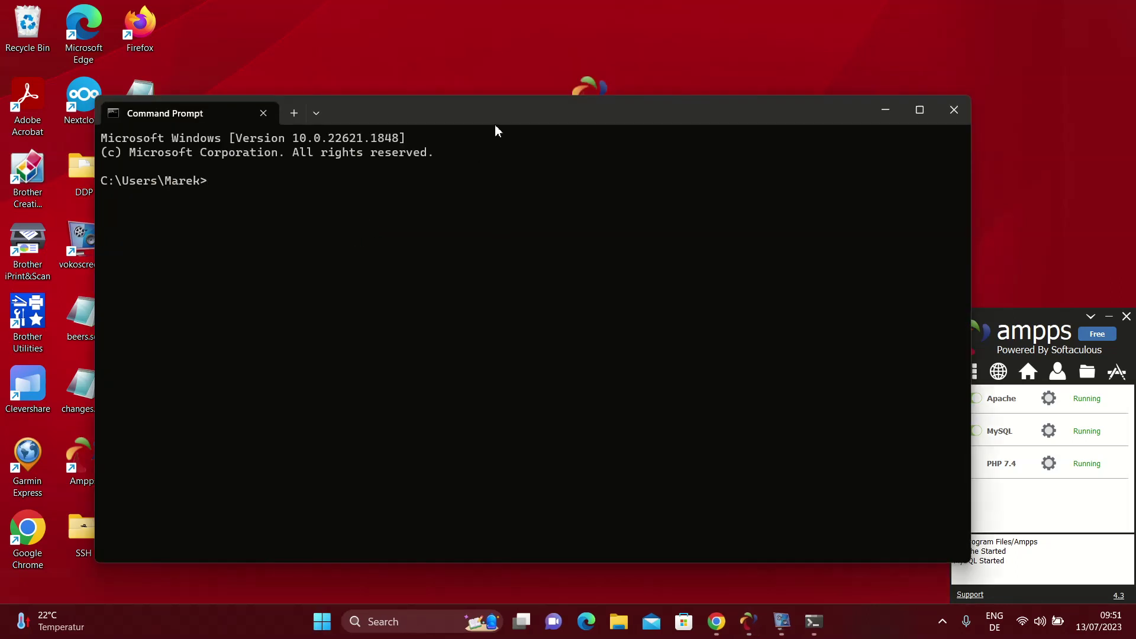
drag(497, 110, 518, 80)
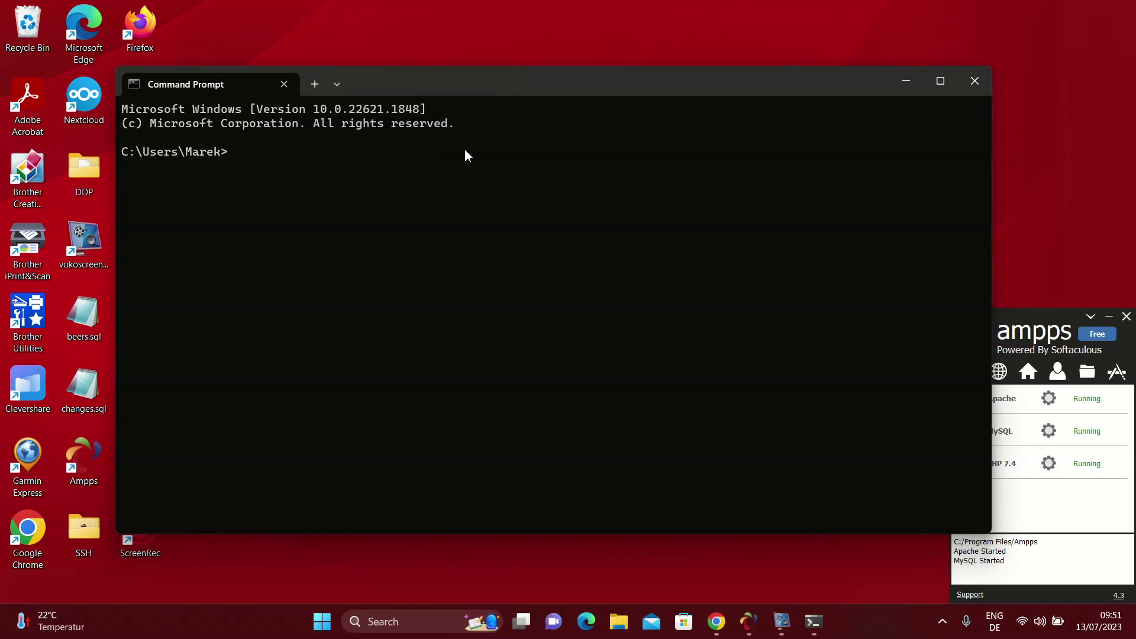
text(cd Dek)
text(sktop)
key(Return)
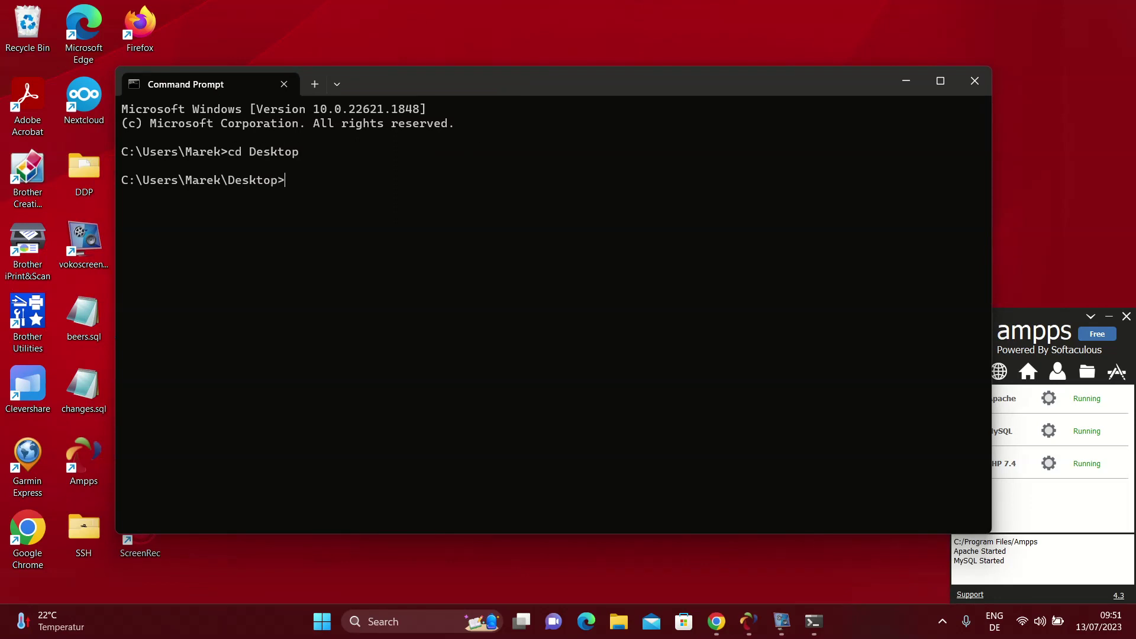
text(ng)
text(rok h)
text(ttp 80)
Start the ngrok http 80 tunnel and copy its ngrok-free.app forwarding URL.
key(Return)
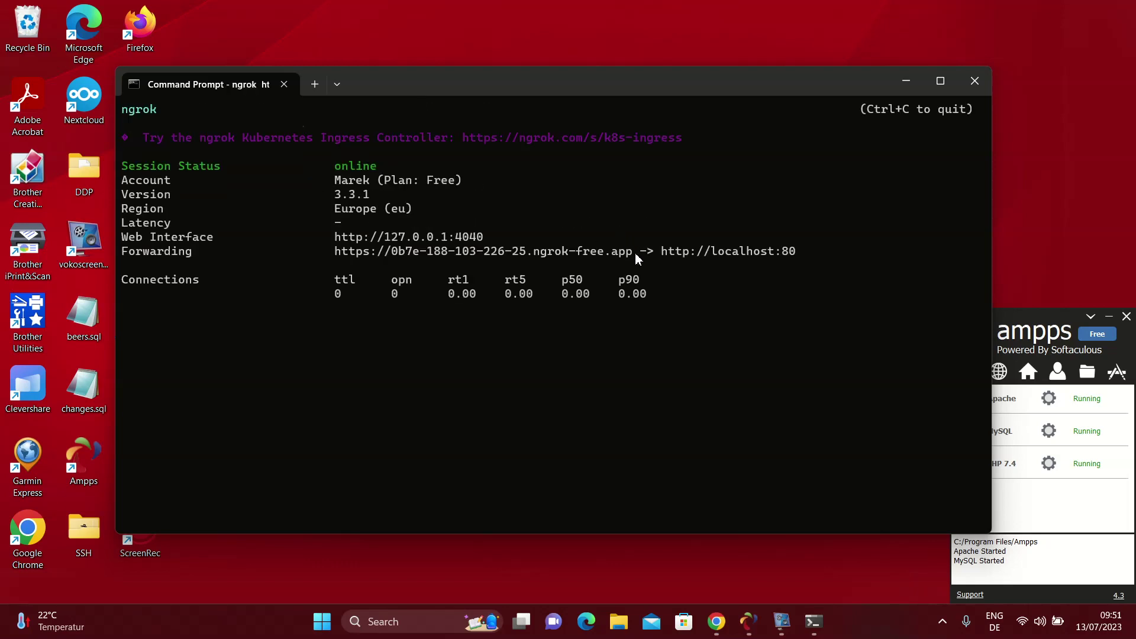
drag(633, 254, 338, 253)
key(ctrl+c)
right_click(355, 249)
click(717, 621)
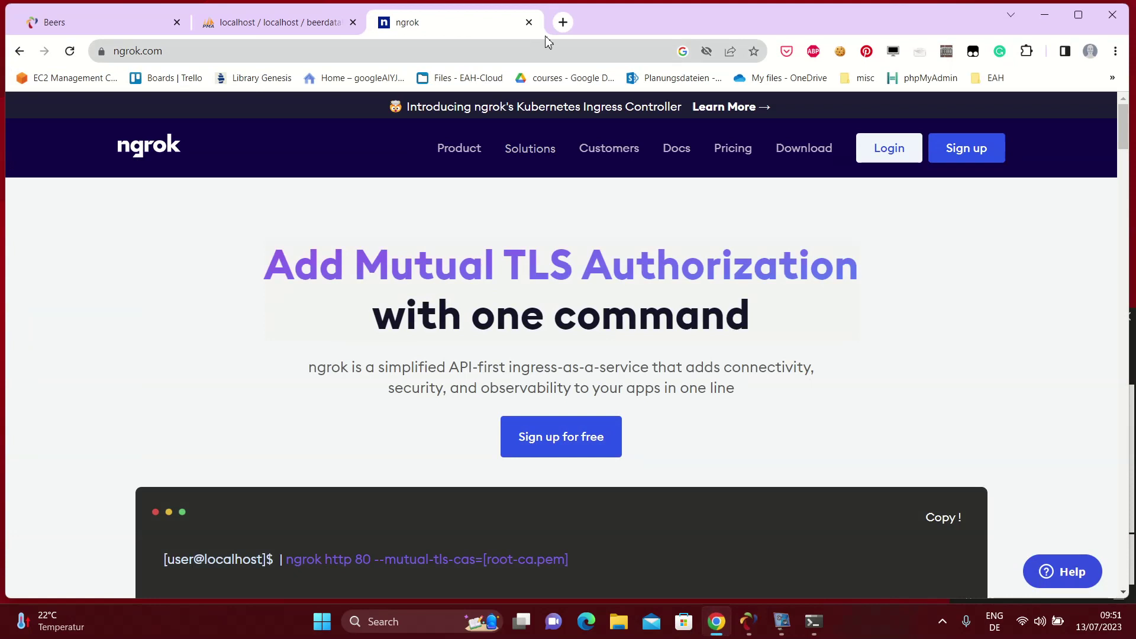
In a new tab, load the pasted forwarding URL with /beer/beers.php.
click(565, 23)
key(ctrl+v)
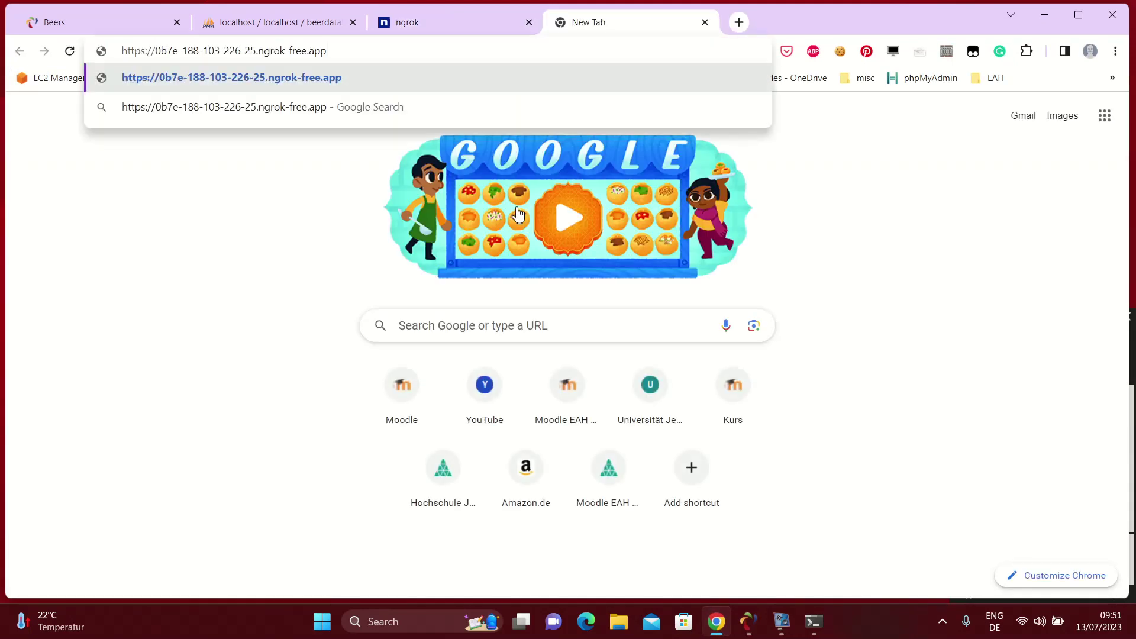
text(/beer/)
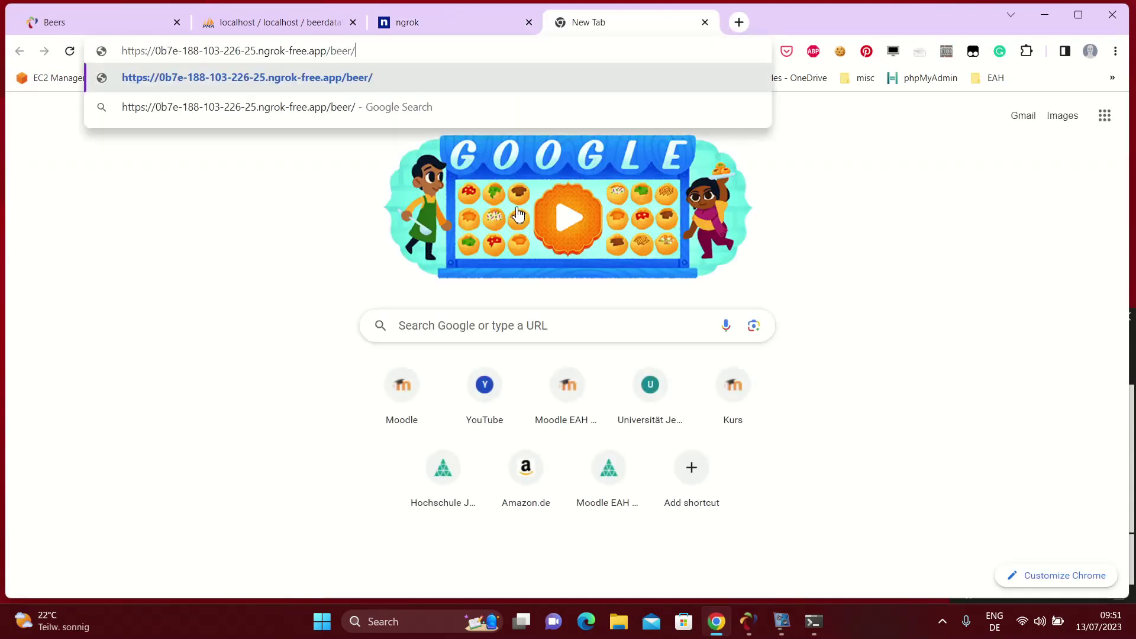
text(beers.php)
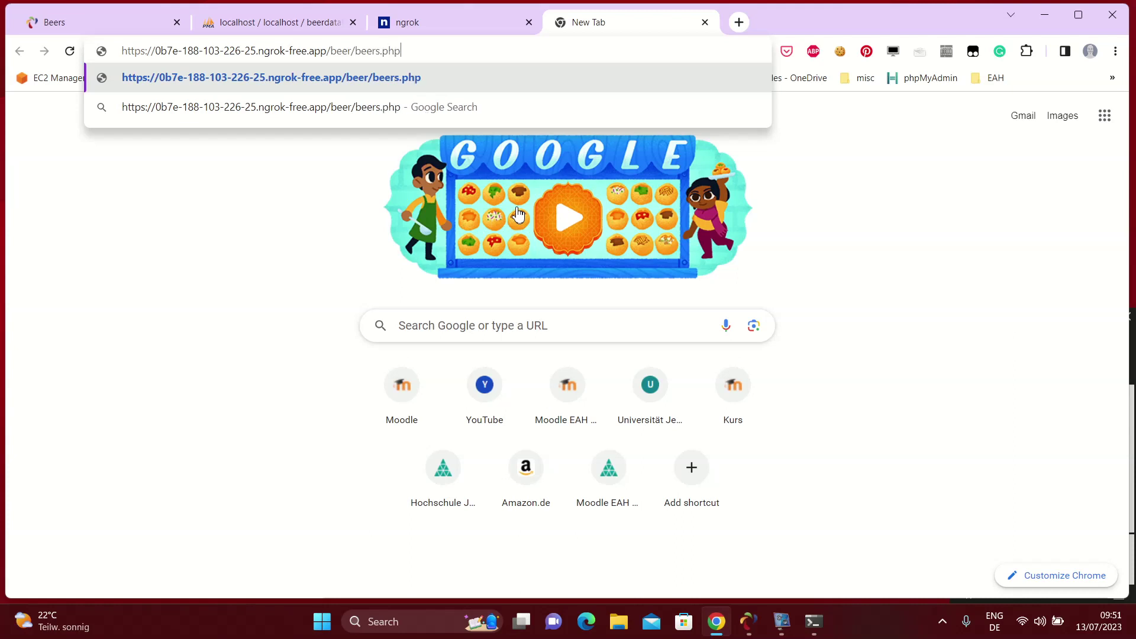
key(Return)
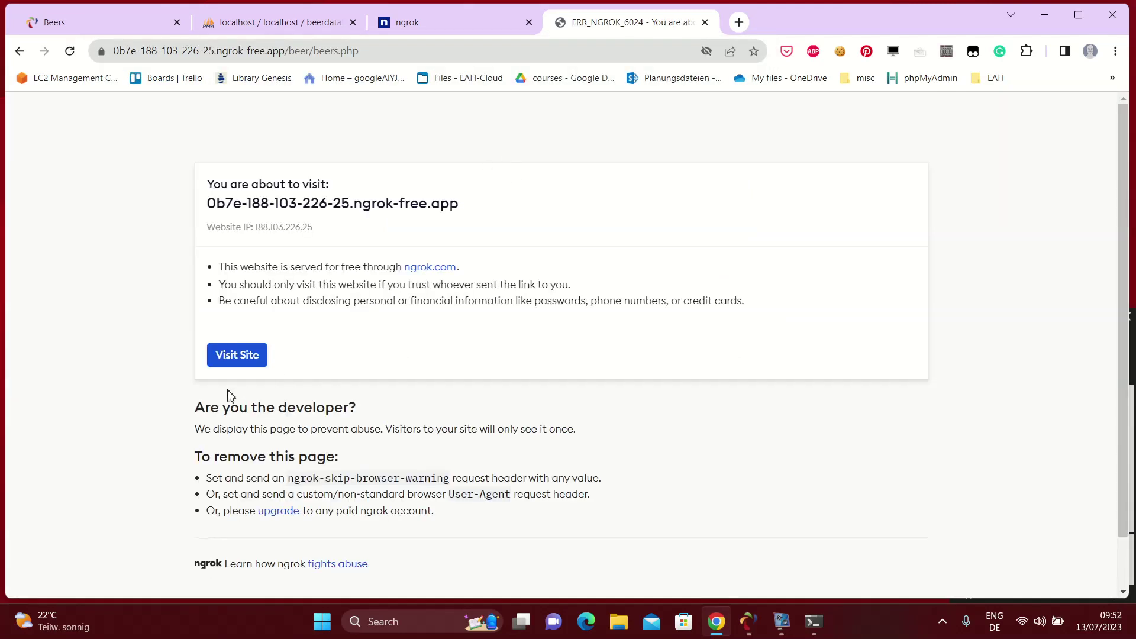
Proceed past ngrok's Visit Site warning to the public Beers table and select its URL.
click(239, 355)
scroll(269, 264, down, 3)
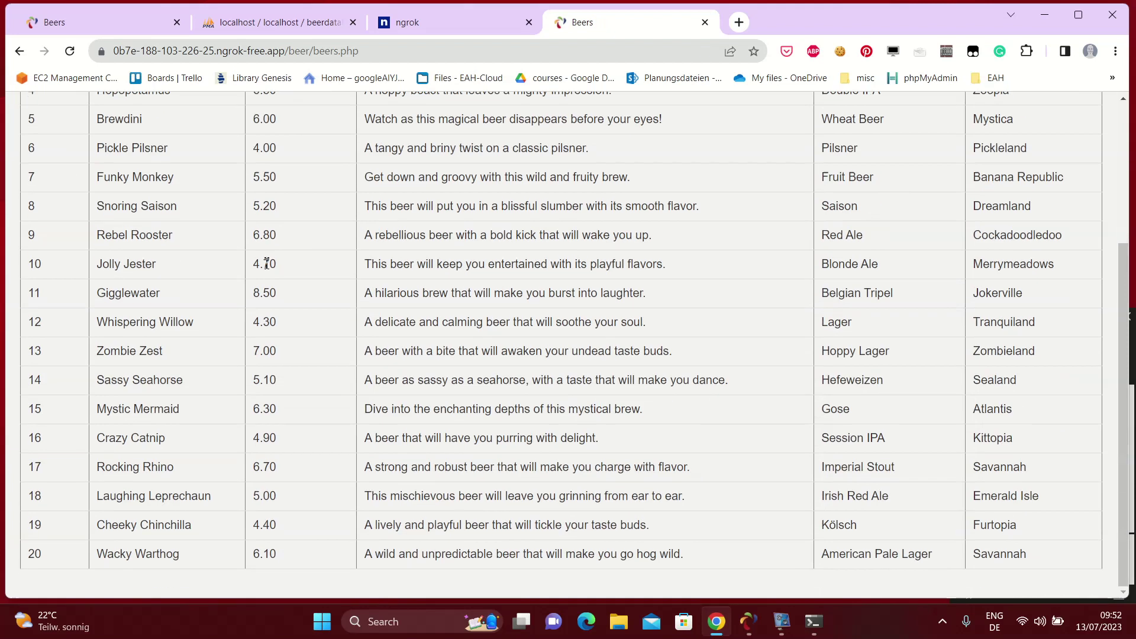
scroll(268, 264, up, 3)
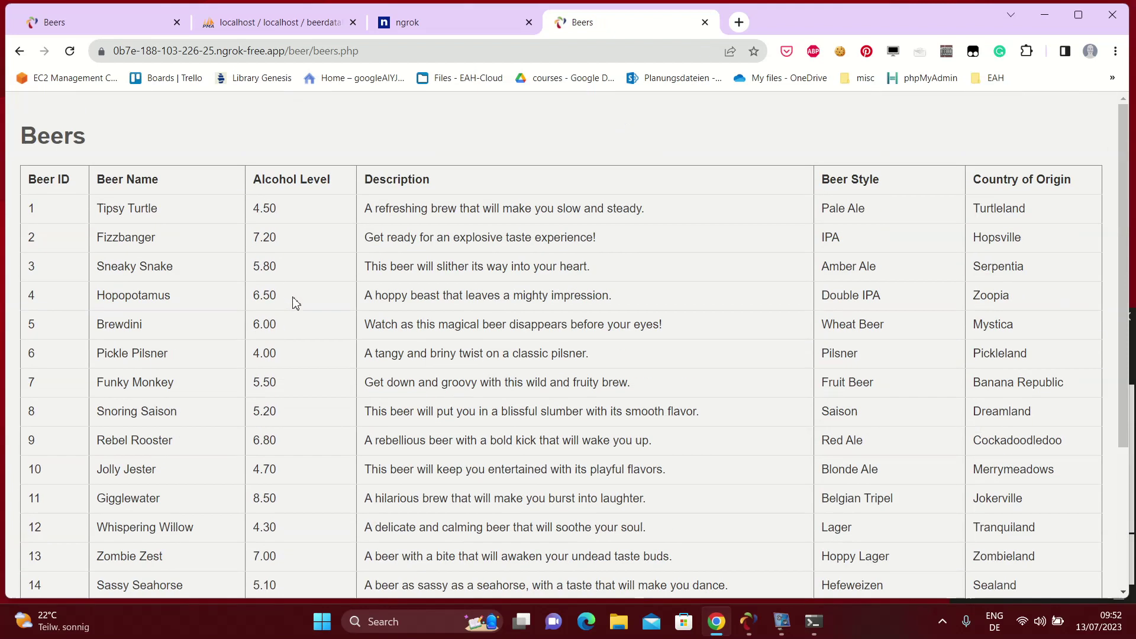
click(213, 51)
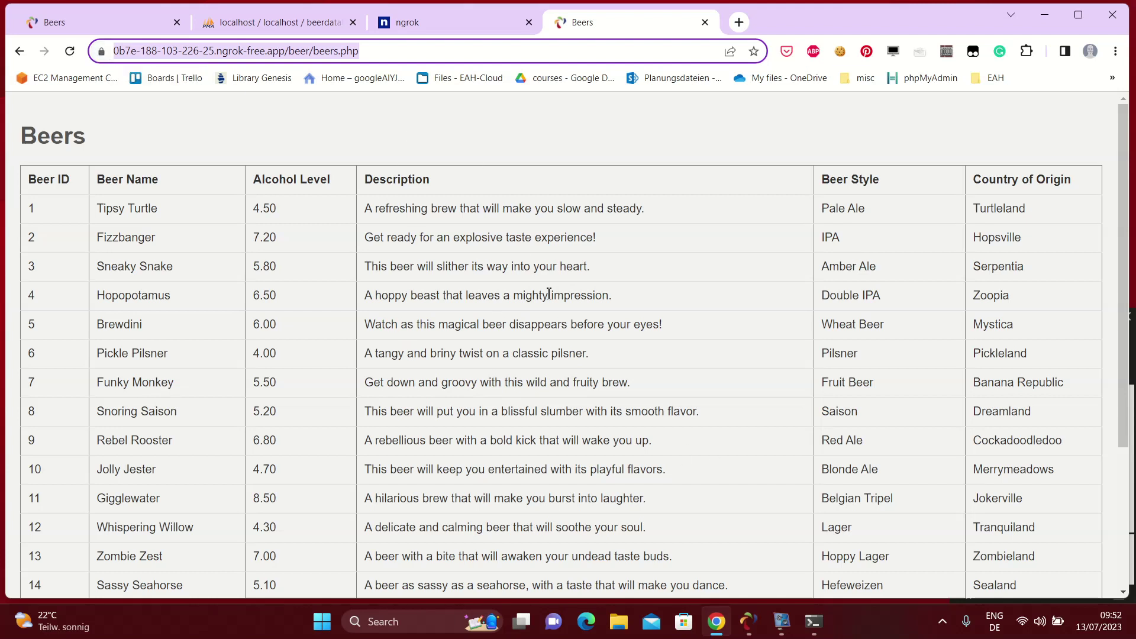
click(783, 622)
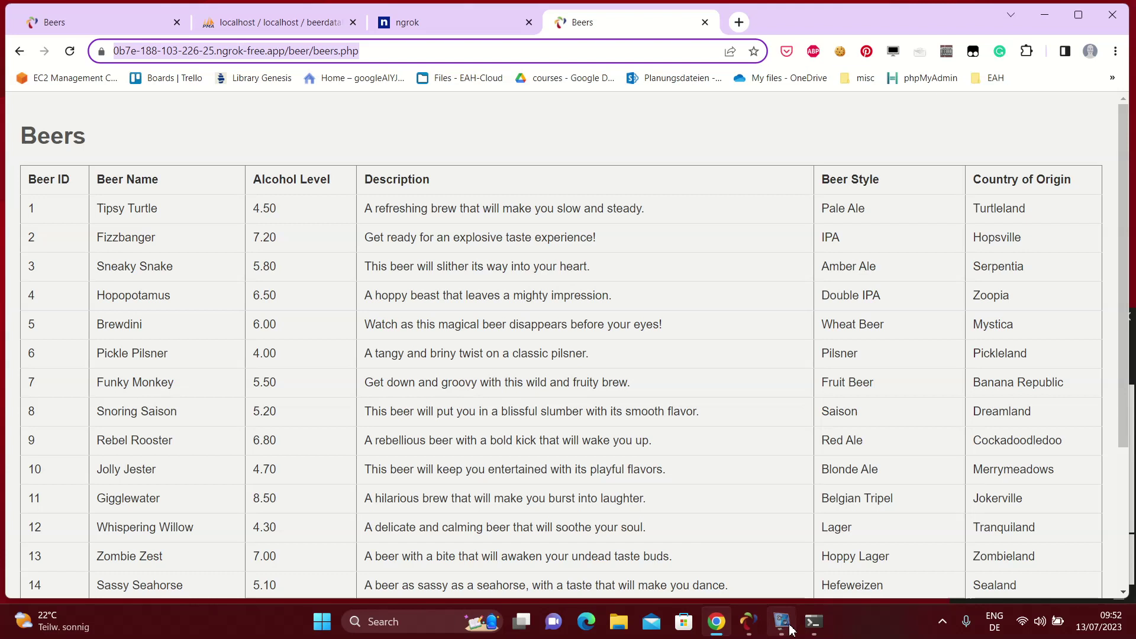